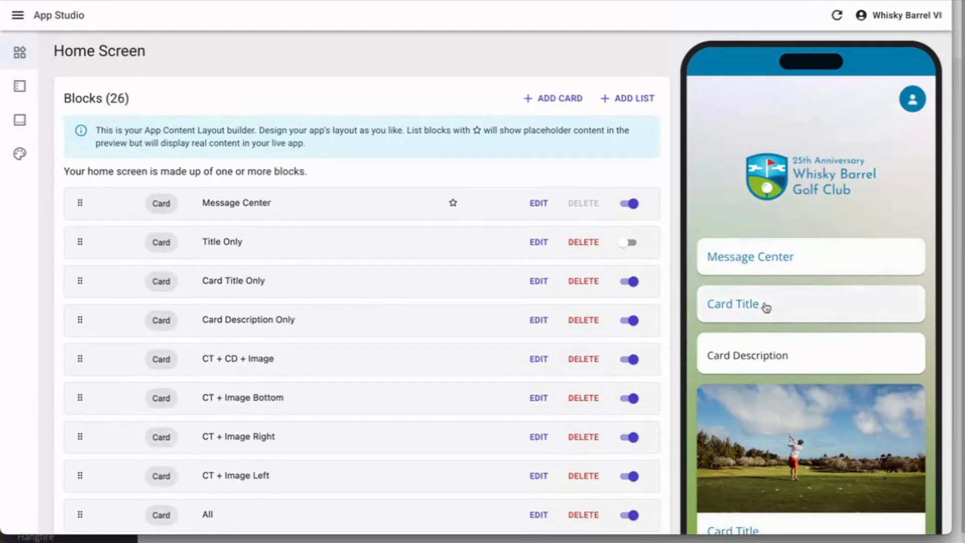
Look over the home screen preview and review the content fields and action types available for a new card block
{"action": "scroll", "coordinate": [766, 307], "scroll_direction": "down", "scroll_amount": 20}
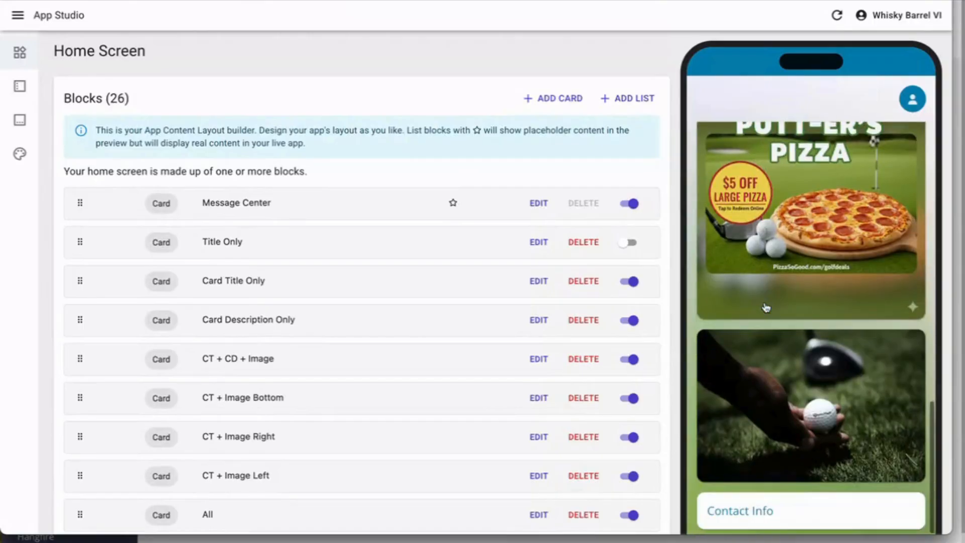
{"action": "scroll", "coordinate": [766, 308], "scroll_direction": "up", "scroll_amount": 20}
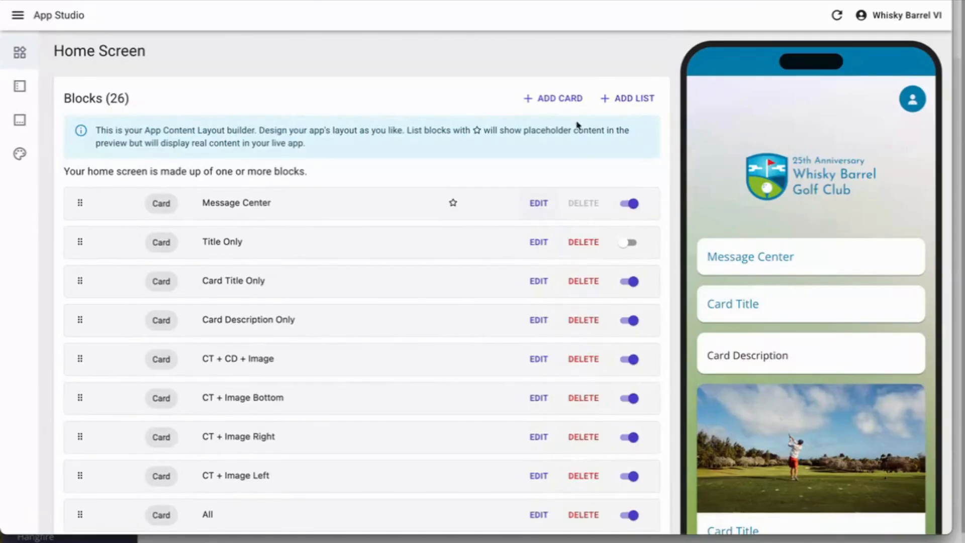
{"action": "left_click", "coordinate": [564, 103]}
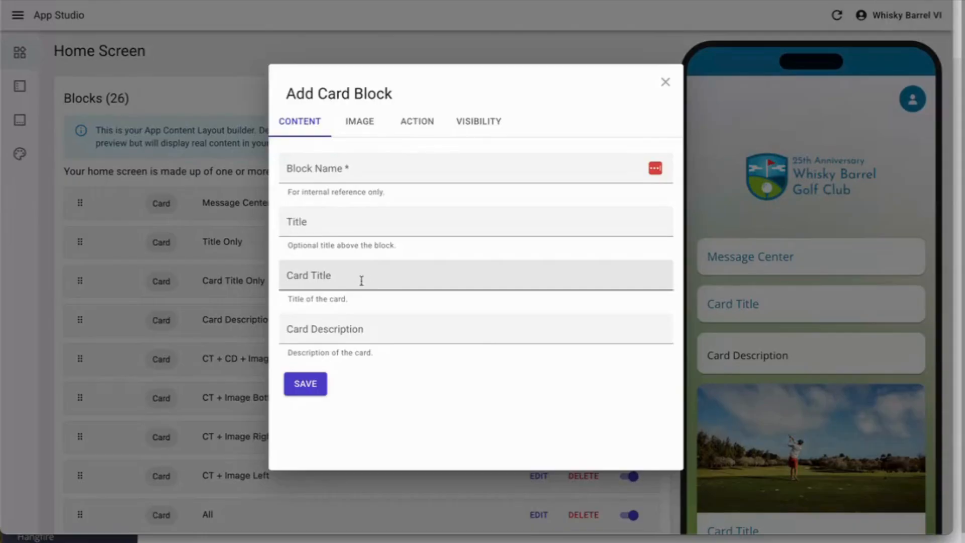
{"action": "left_click", "coordinate": [406, 133]}
{"action": "left_click", "coordinate": [336, 184]}
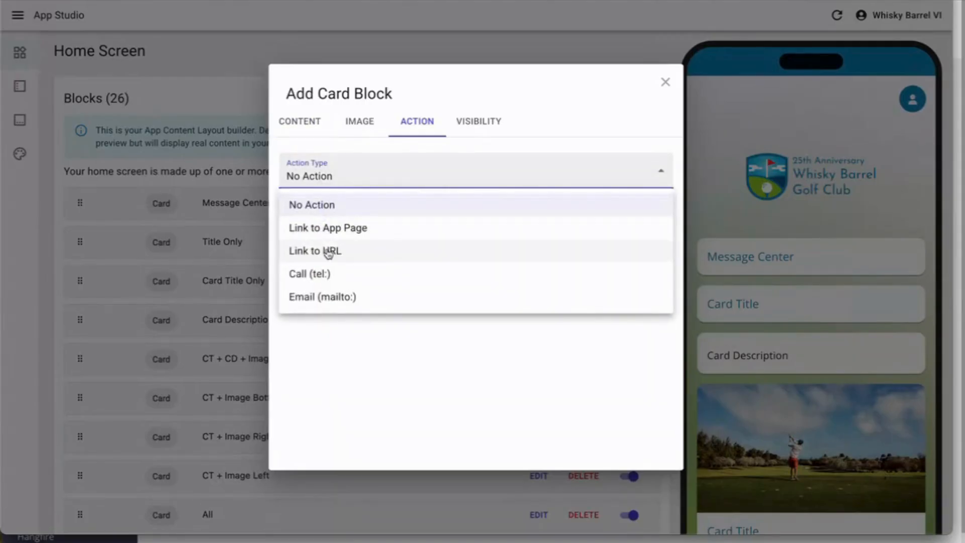
{"action": "left_click", "coordinate": [304, 125]}
{"action": "left_click", "coordinate": [305, 124]}
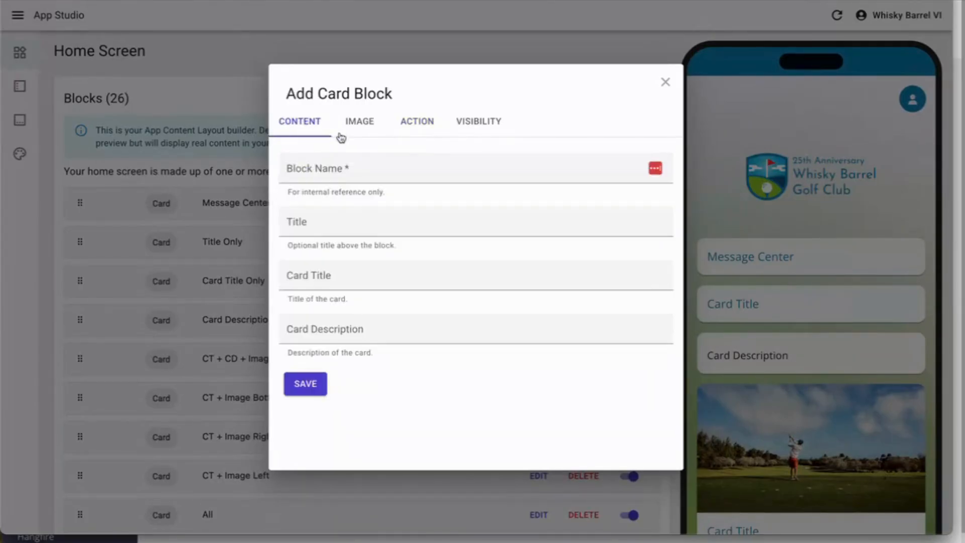
{"action": "left_click", "coordinate": [665, 82]}
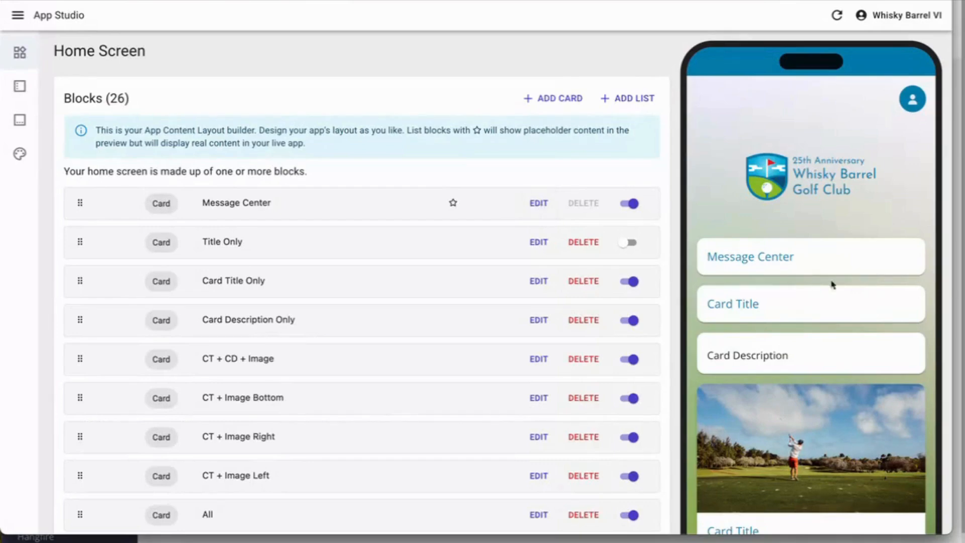
Toggle the Message Center block off and back on
{"action": "left_click", "coordinate": [625, 206]}
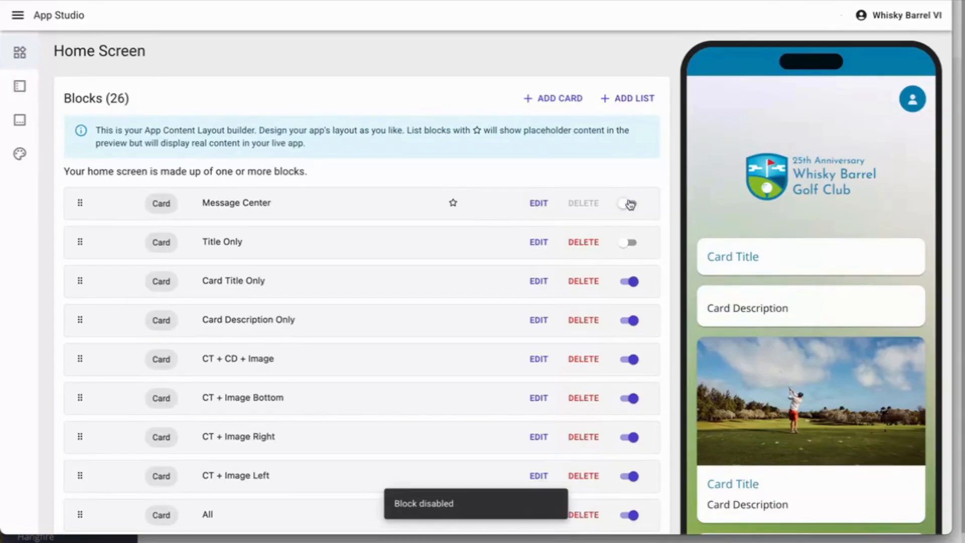
{"action": "left_click", "coordinate": [628, 204]}
Set the Message Center block's card title to "Inbox" and save it
{"action": "left_click", "coordinate": [535, 206]}
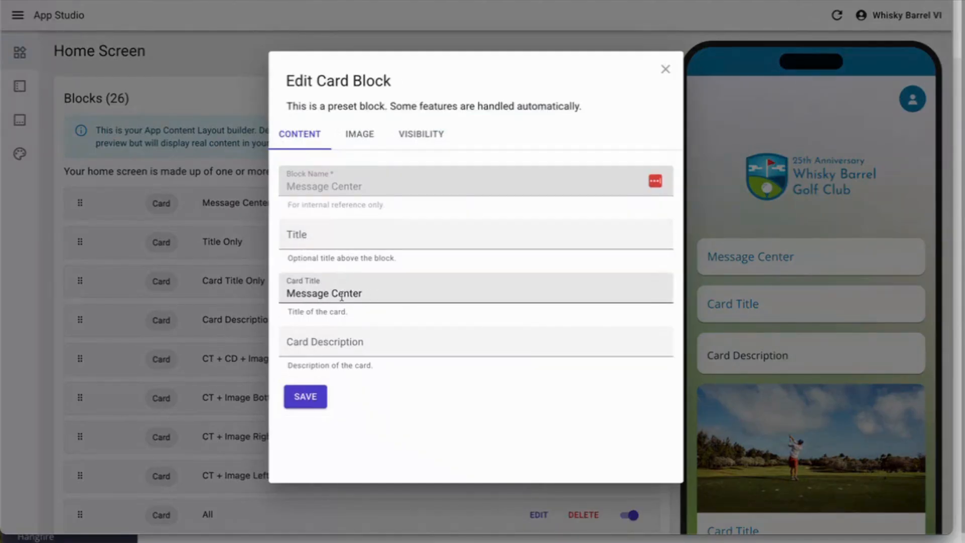
{"action": "left_click", "coordinate": [395, 297]}
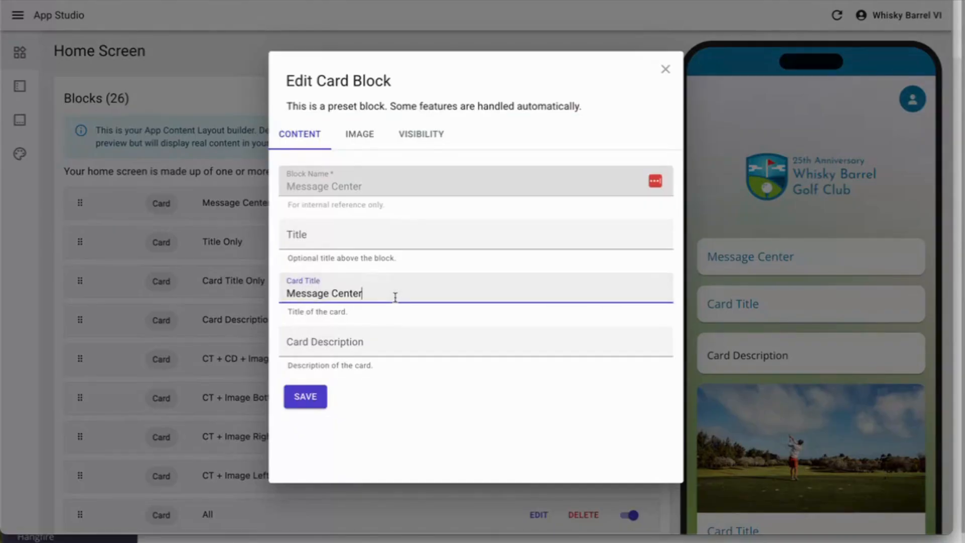
{"action": "key", "text": "ctrl+a"}
{"action": "type", "text": "Inbox"}
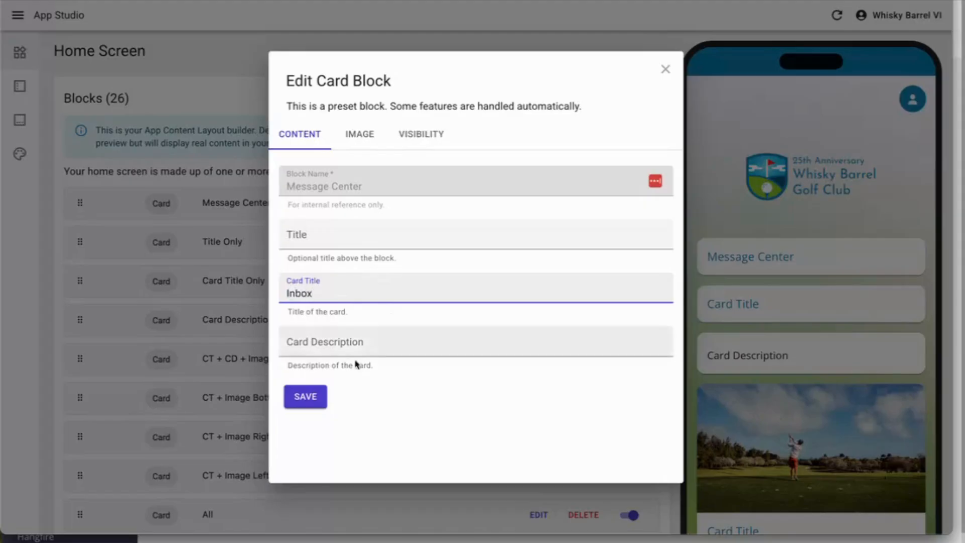
{"action": "left_click", "coordinate": [307, 400]}
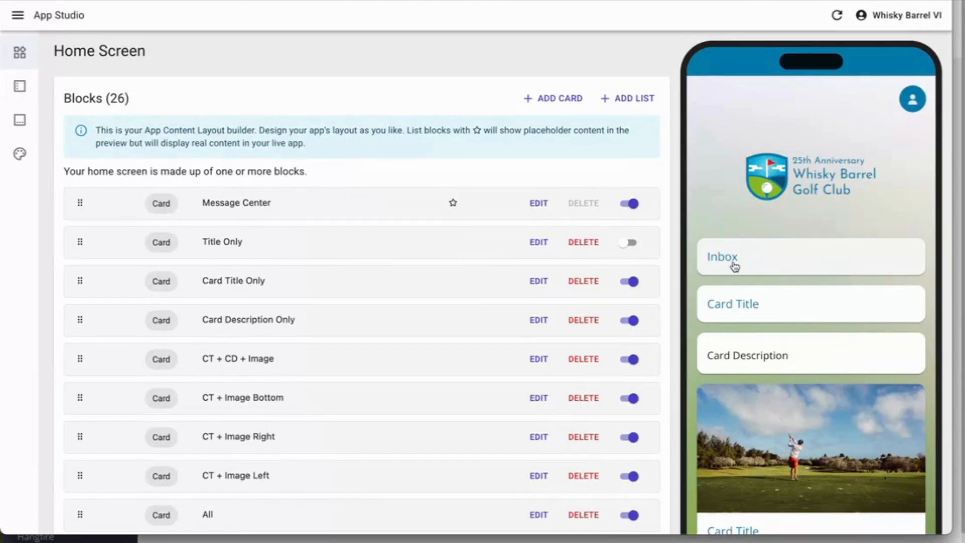
Add the card description "Card description" to the Message Center block and save it
{"action": "left_click", "coordinate": [538, 203]}
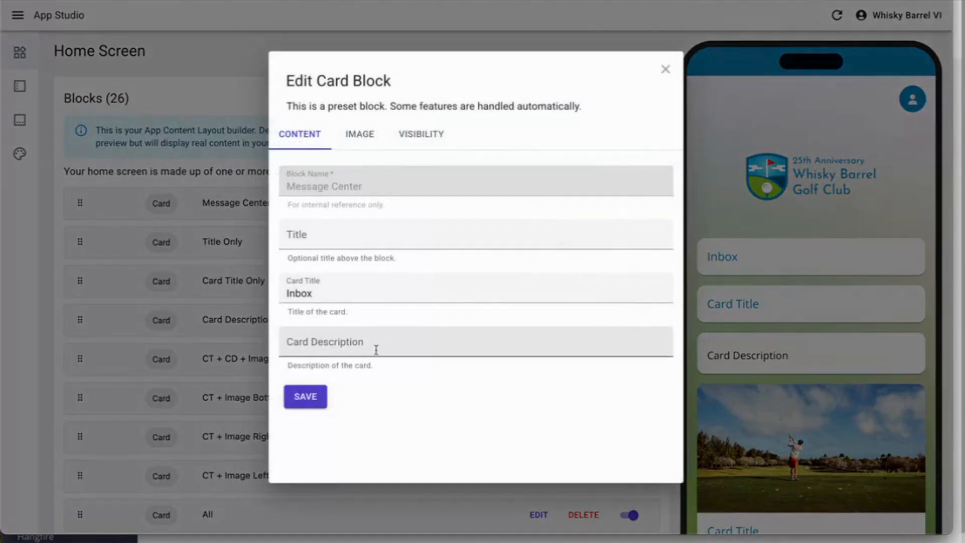
{"action": "left_click", "coordinate": [363, 351]}
{"action": "type", "text": "Card d"}
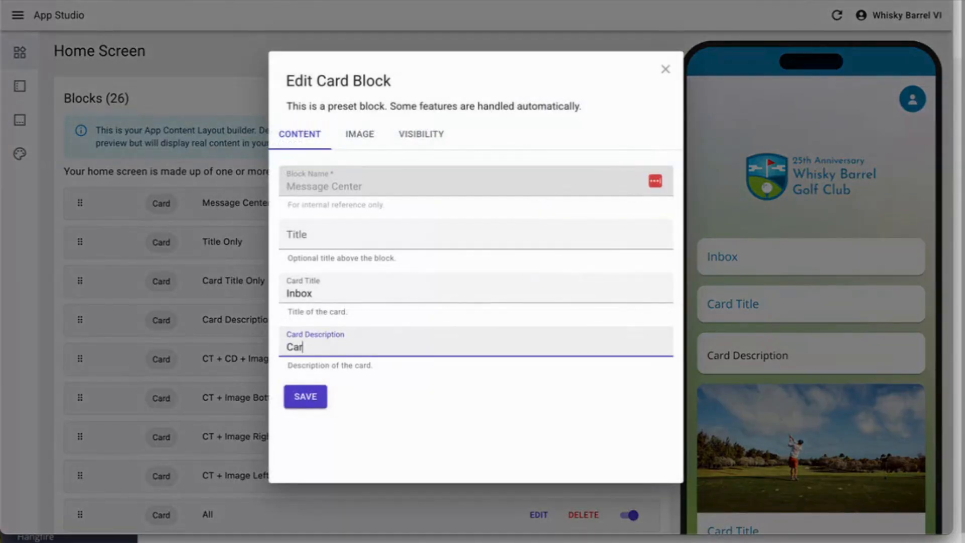
{"action": "type", "text": "escription"}
{"action": "left_click", "coordinate": [299, 397]}
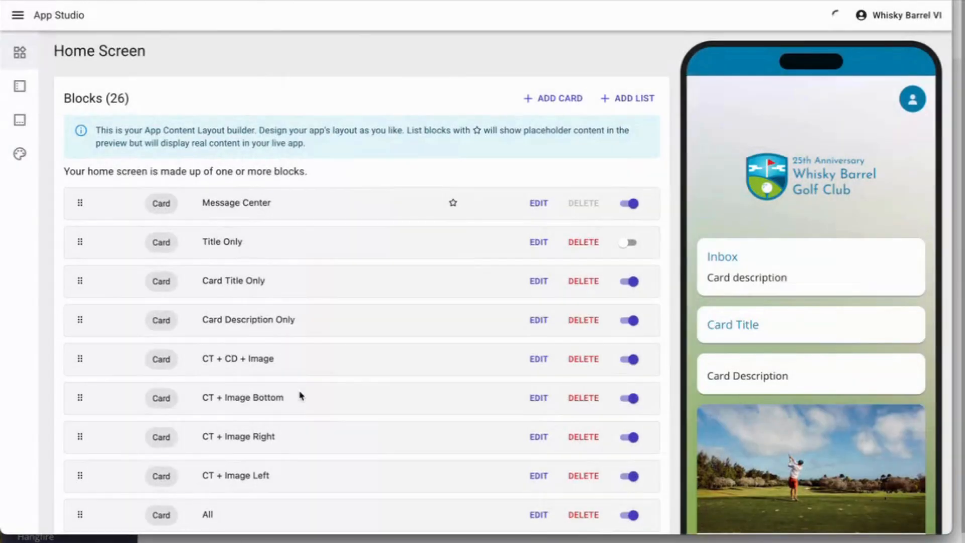
Search for "iphone" images for the Message Center card and choose the photo of a phone with earbuds
{"action": "left_click", "coordinate": [539, 203]}
{"action": "left_click", "coordinate": [372, 136]}
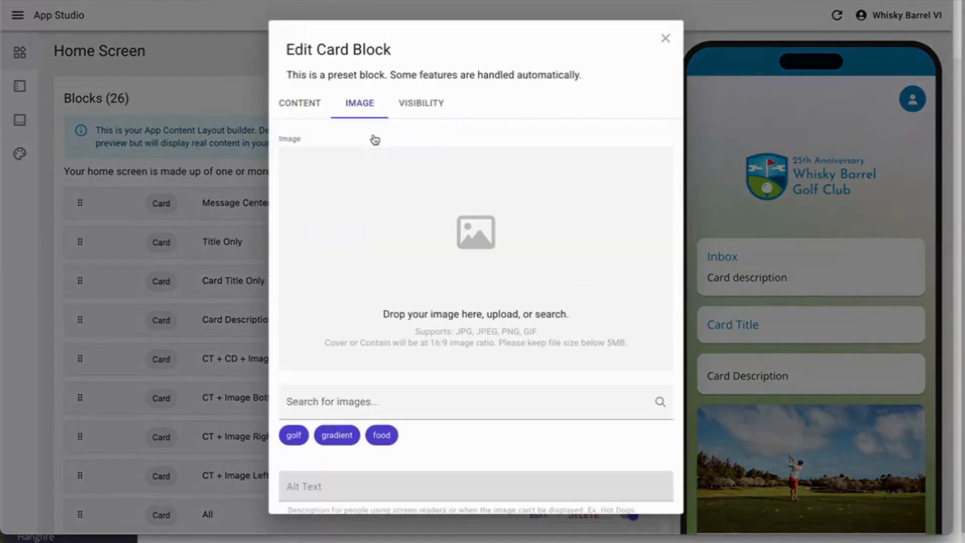
{"action": "scroll", "coordinate": [425, 319], "scroll_direction": "down", "scroll_amount": 1}
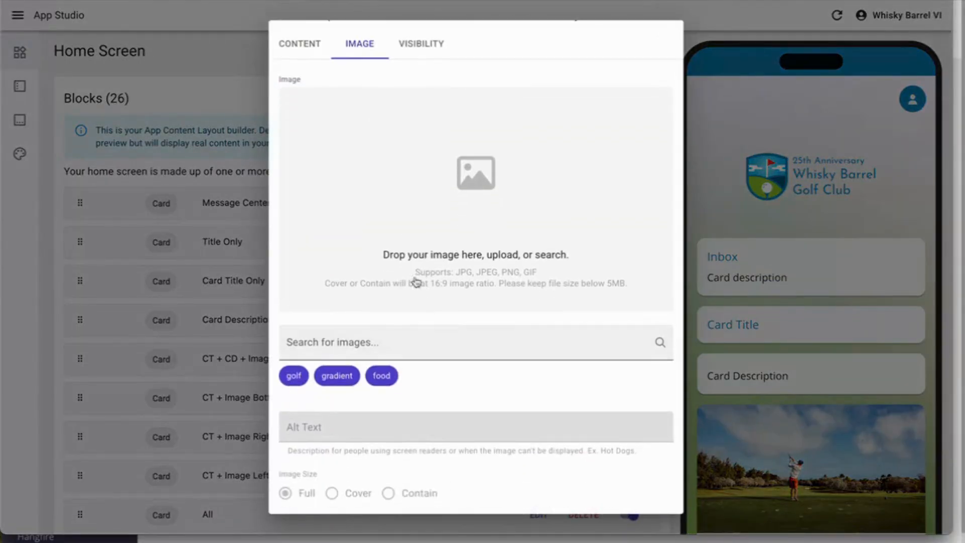
{"action": "scroll", "coordinate": [433, 306], "scroll_direction": "down", "scroll_amount": 1}
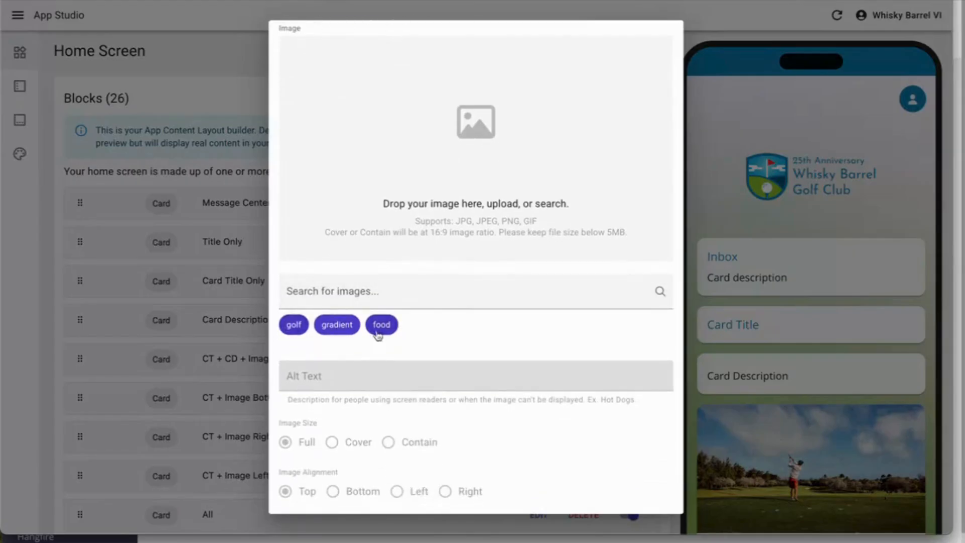
{"action": "left_click", "coordinate": [324, 298]}
{"action": "type", "text": "iphone"}
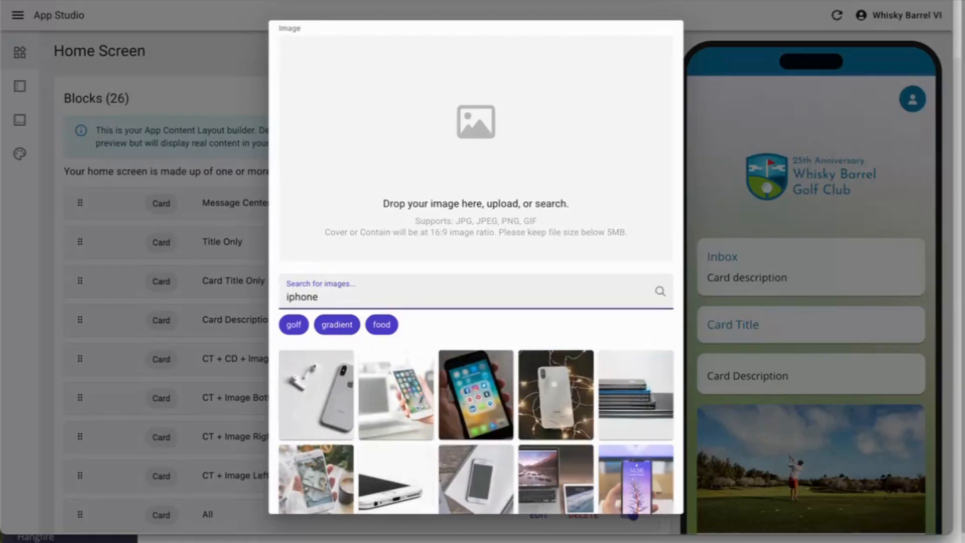
{"action": "scroll", "coordinate": [319, 322], "scroll_direction": "down", "scroll_amount": 3}
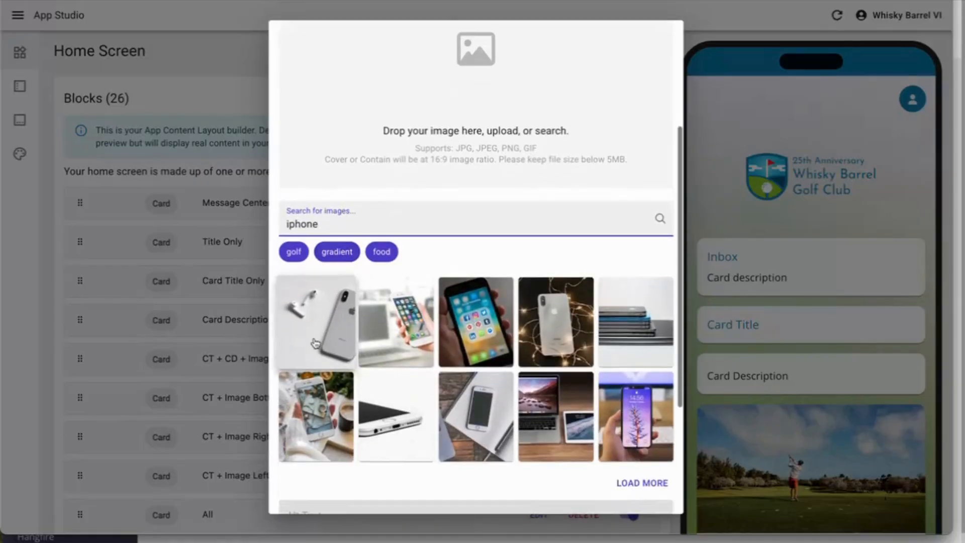
{"action": "left_click", "coordinate": [315, 343]}
Give the card image the alt text "iphone", set its size to Cover, and save the block
{"action": "scroll", "coordinate": [316, 343], "scroll_direction": "down", "scroll_amount": 5}
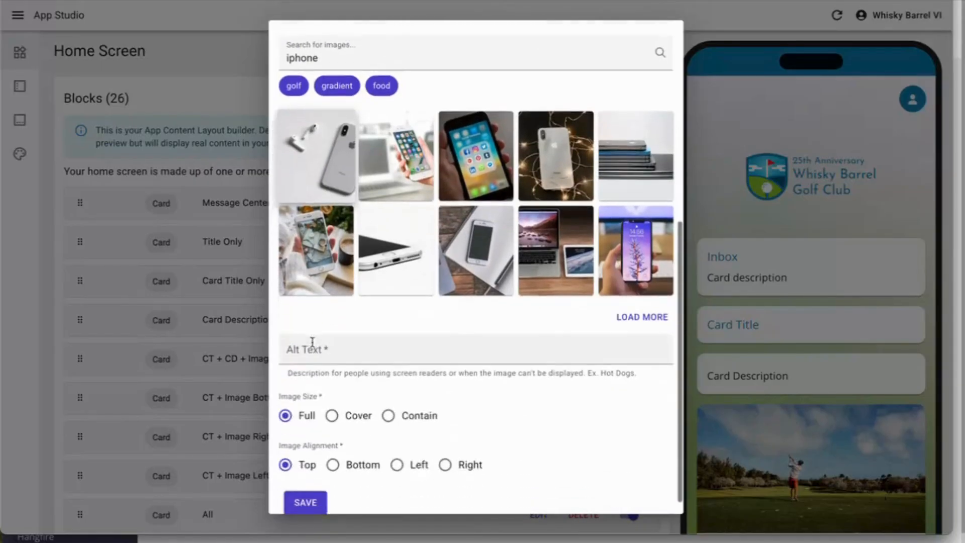
{"action": "left_click", "coordinate": [312, 334]}
{"action": "type", "text": "iphone"}
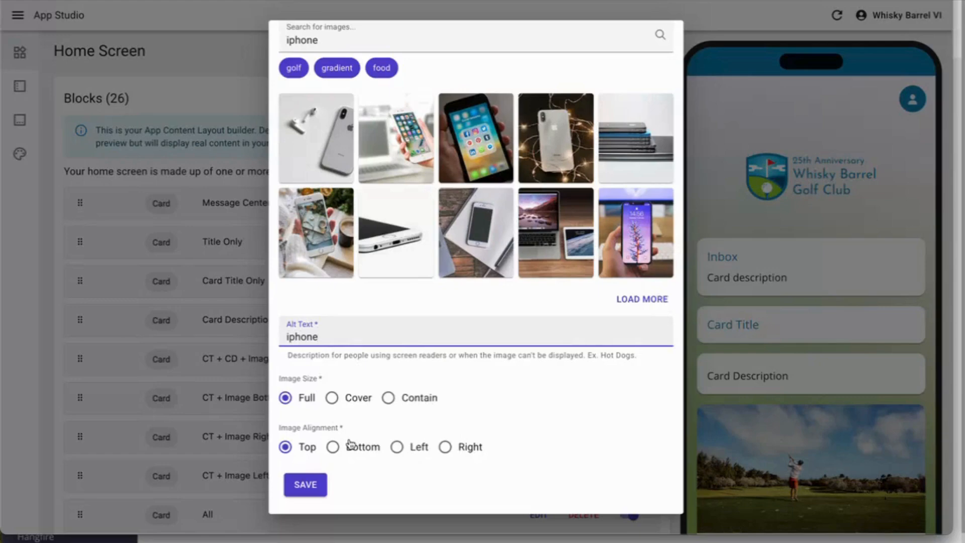
{"action": "left_click", "coordinate": [332, 399]}
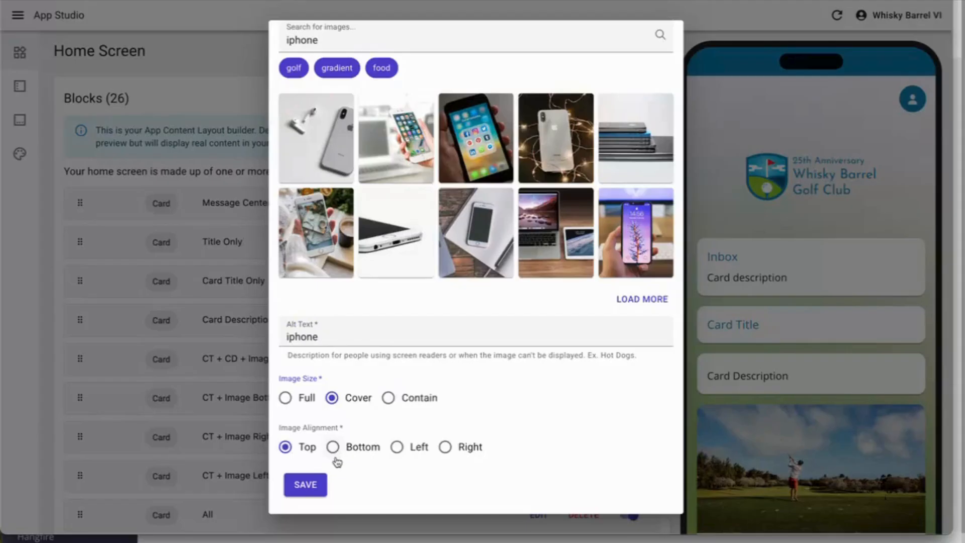
{"action": "left_click", "coordinate": [305, 485]}
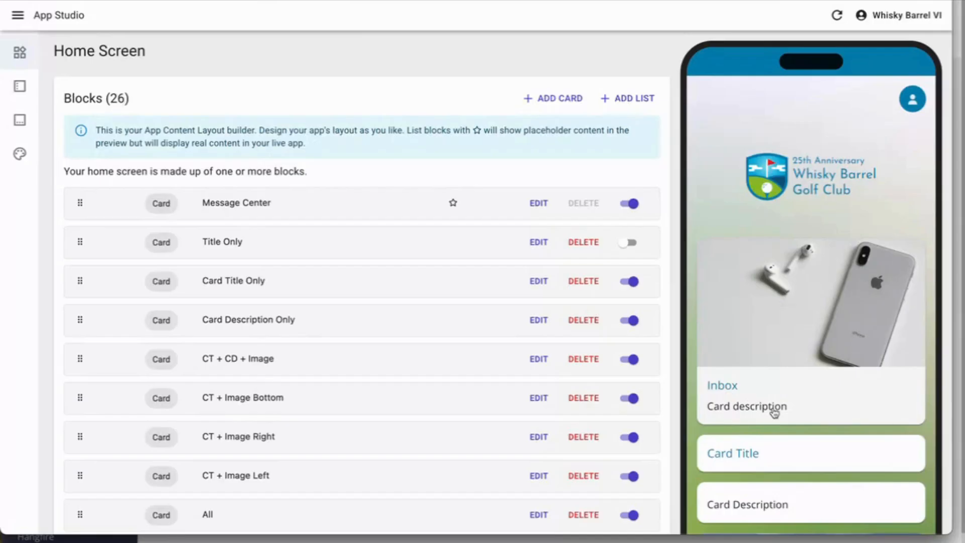
Clear the Message Center card's description, remove its image, and save the block
{"action": "left_click", "coordinate": [537, 202]}
{"action": "triple_click", "coordinate": [369, 349]}
{"action": "key", "text": "BackSpace"}
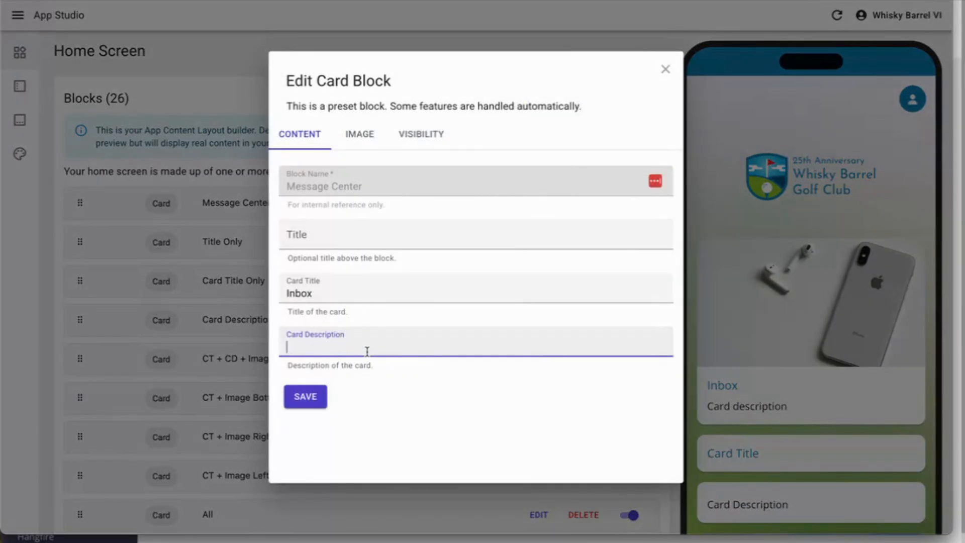
{"action": "left_click", "coordinate": [370, 145]}
{"action": "left_click", "coordinate": [656, 160]}
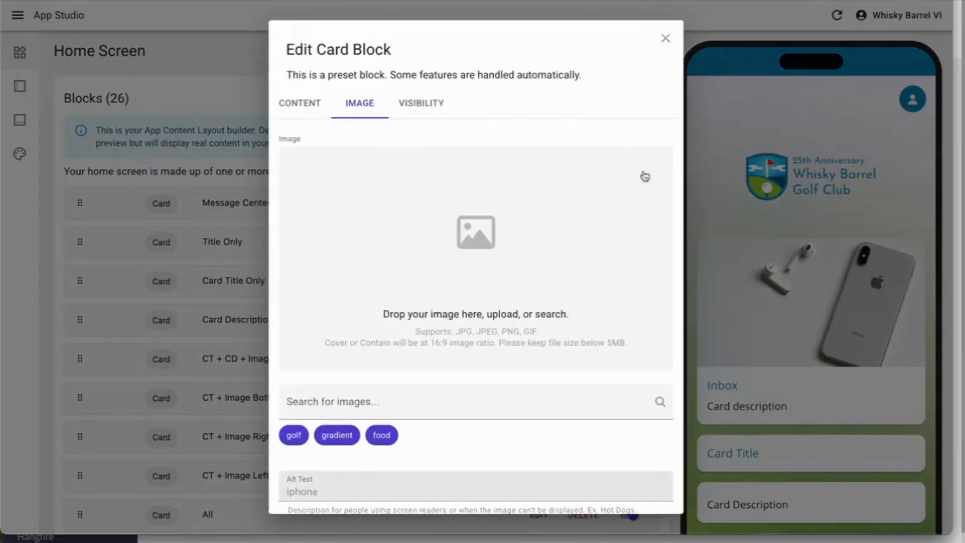
{"action": "scroll", "coordinate": [388, 330], "scroll_direction": "down", "scroll_amount": 3}
{"action": "scroll", "coordinate": [389, 331], "scroll_direction": "down", "scroll_amount": 1}
{"action": "left_click", "coordinate": [322, 483]}
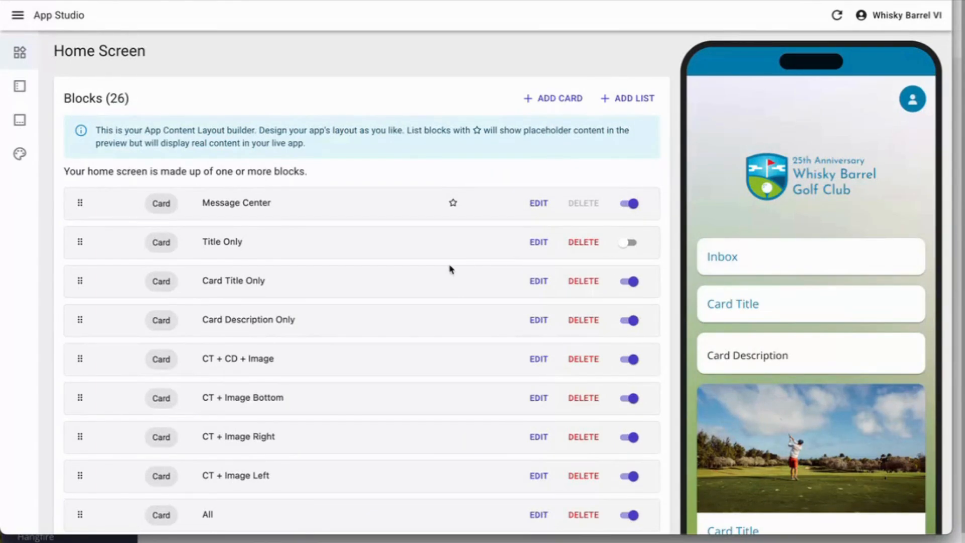
Examine the block list and compare the card layouts in the phone preview, from title and description cards to the pizza ad and image-only card
{"action": "scroll", "coordinate": [451, 269], "scroll_direction": "down", "scroll_amount": 1}
{"action": "scroll", "coordinate": [450, 269], "scroll_direction": "down", "scroll_amount": 1}
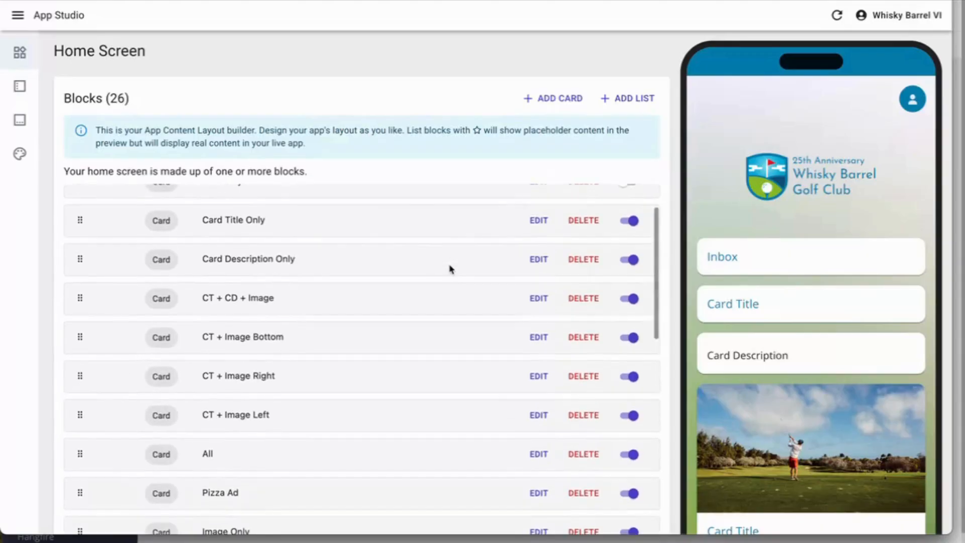
{"action": "scroll", "coordinate": [890, 292], "scroll_direction": "down", "scroll_amount": 1}
{"action": "scroll", "coordinate": [889, 292], "scroll_direction": "down", "scroll_amount": 2}
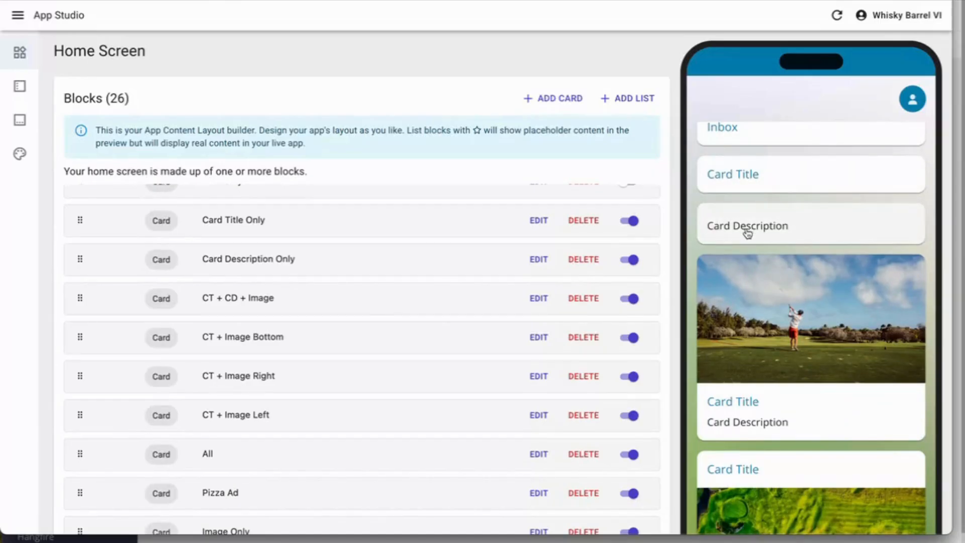
{"action": "scroll", "coordinate": [747, 232], "scroll_direction": "down", "scroll_amount": 2}
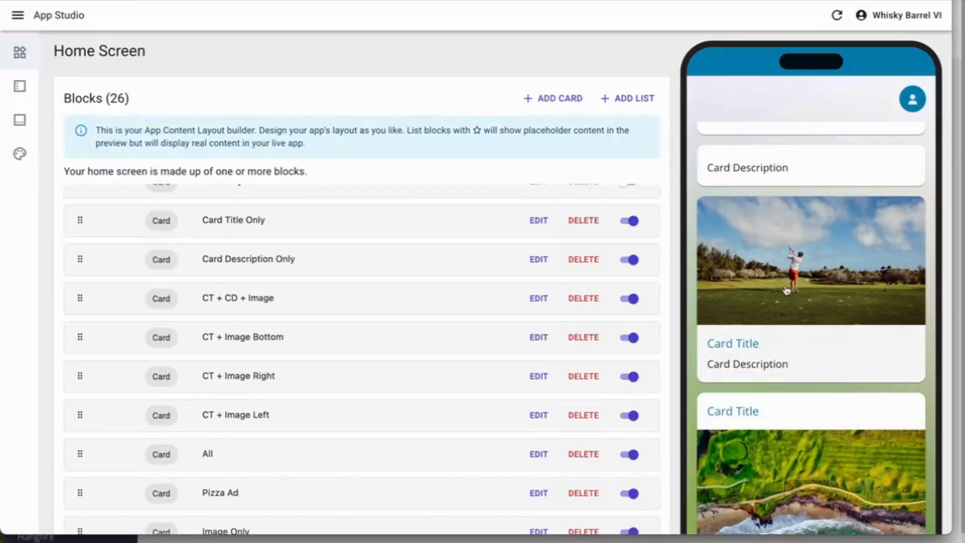
{"action": "scroll", "coordinate": [774, 276], "scroll_direction": "down", "scroll_amount": 1}
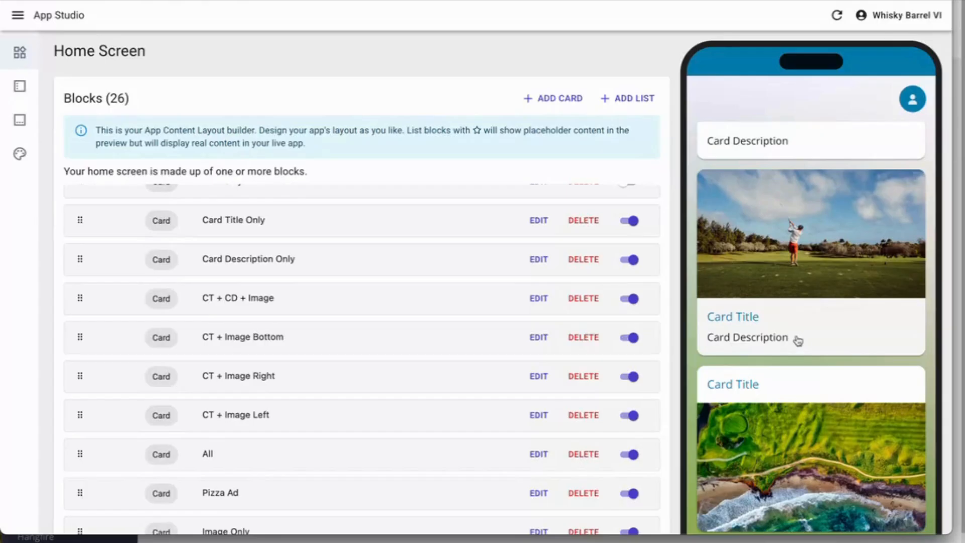
{"action": "scroll", "coordinate": [797, 342], "scroll_direction": "down", "scroll_amount": 4}
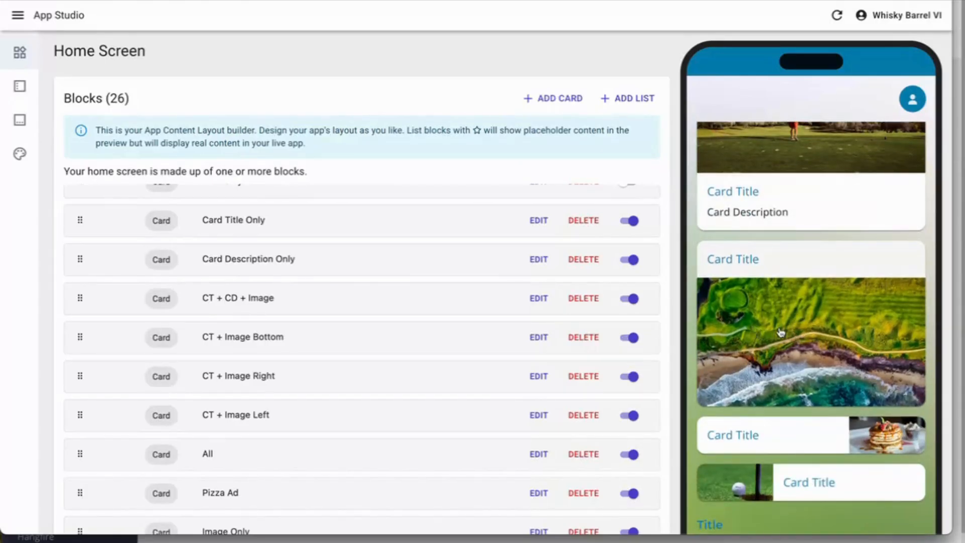
{"action": "scroll", "coordinate": [780, 332], "scroll_direction": "down", "scroll_amount": 2}
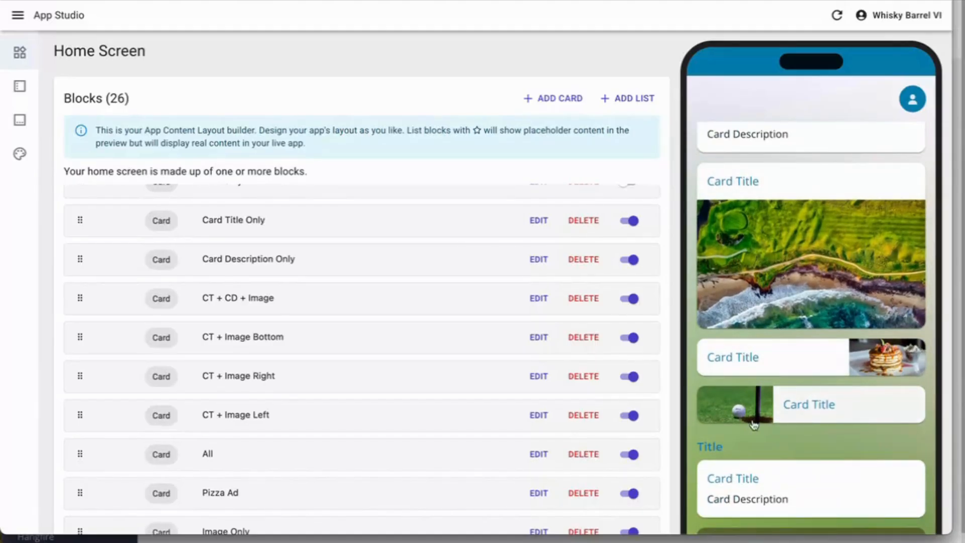
{"action": "scroll", "coordinate": [754, 423], "scroll_direction": "down", "scroll_amount": 3}
{"action": "scroll", "coordinate": [754, 423], "scroll_direction": "down", "scroll_amount": 1}
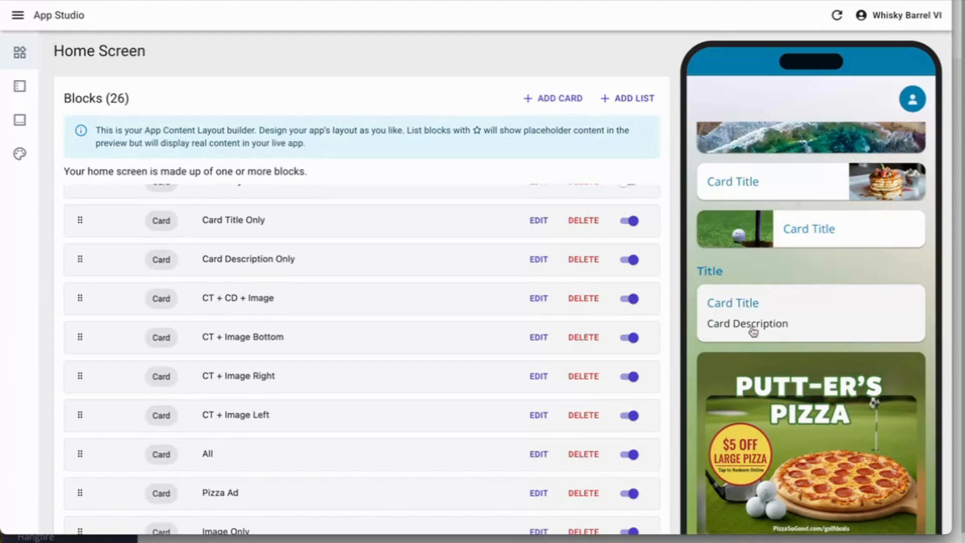
{"action": "scroll", "coordinate": [743, 327], "scroll_direction": "down", "scroll_amount": 2}
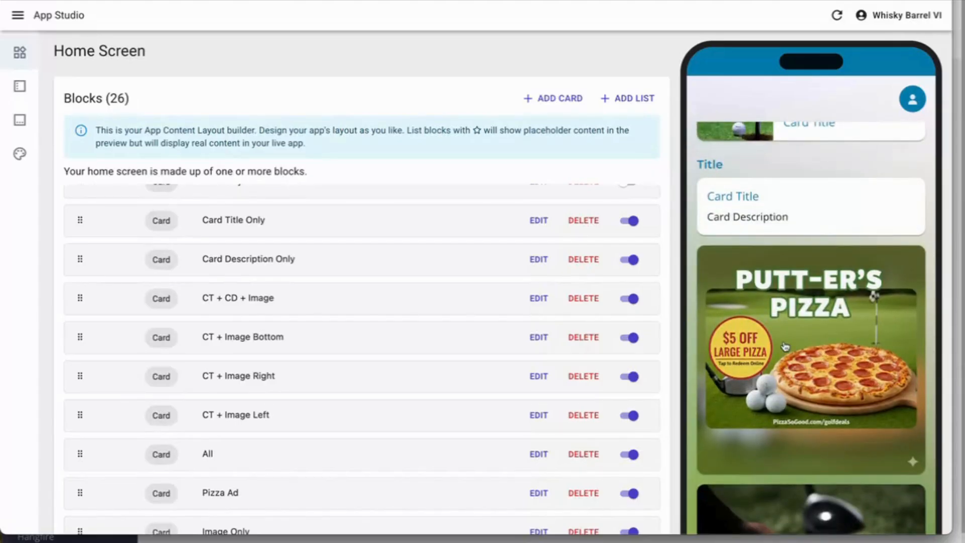
{"action": "scroll", "coordinate": [575, 379], "scroll_direction": "down", "scroll_amount": 3}
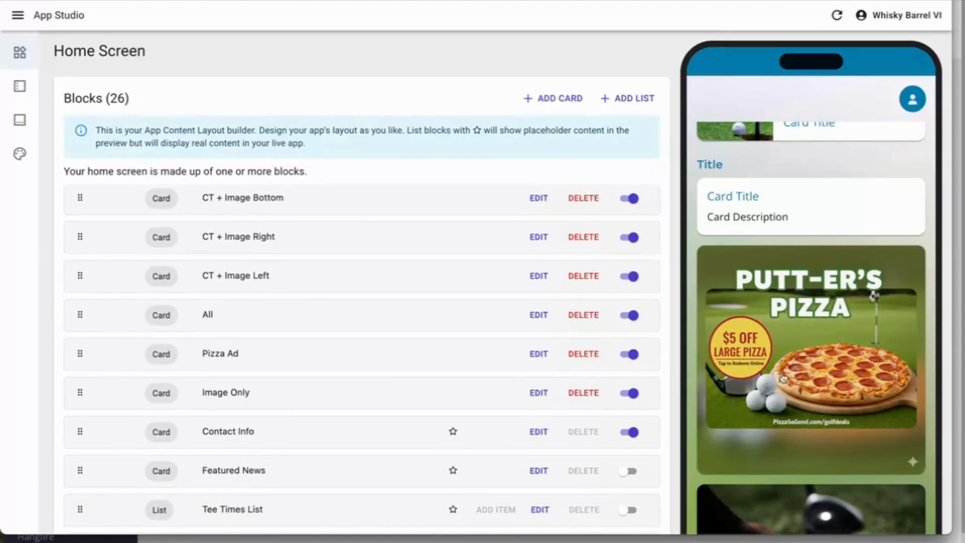
{"action": "scroll", "coordinate": [779, 363], "scroll_direction": "down", "scroll_amount": 3}
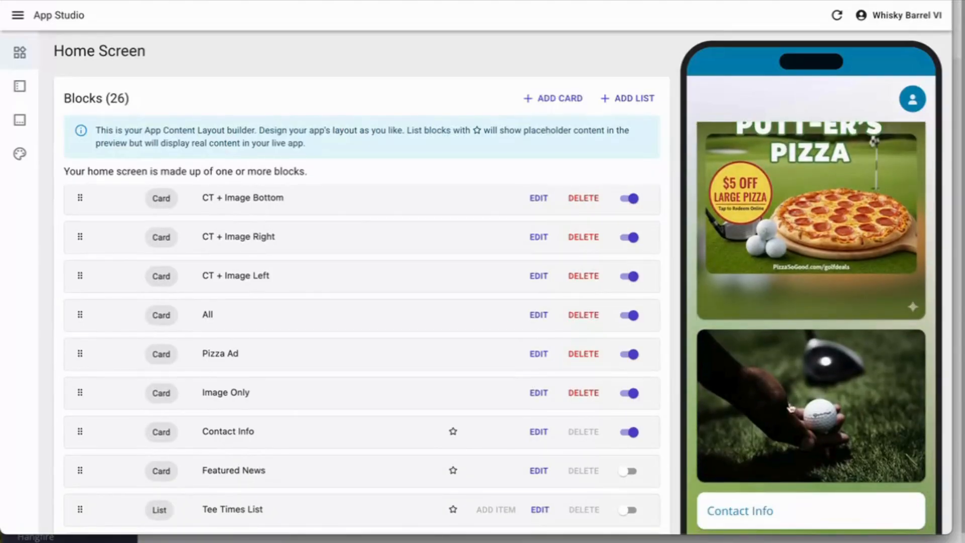
{"action": "scroll", "coordinate": [780, 411], "scroll_direction": "up", "scroll_amount": 3}
{"action": "scroll", "coordinate": [790, 358], "scroll_direction": "down", "scroll_amount": 3}
{"action": "scroll", "coordinate": [566, 390], "scroll_direction": "up", "scroll_amount": 4}
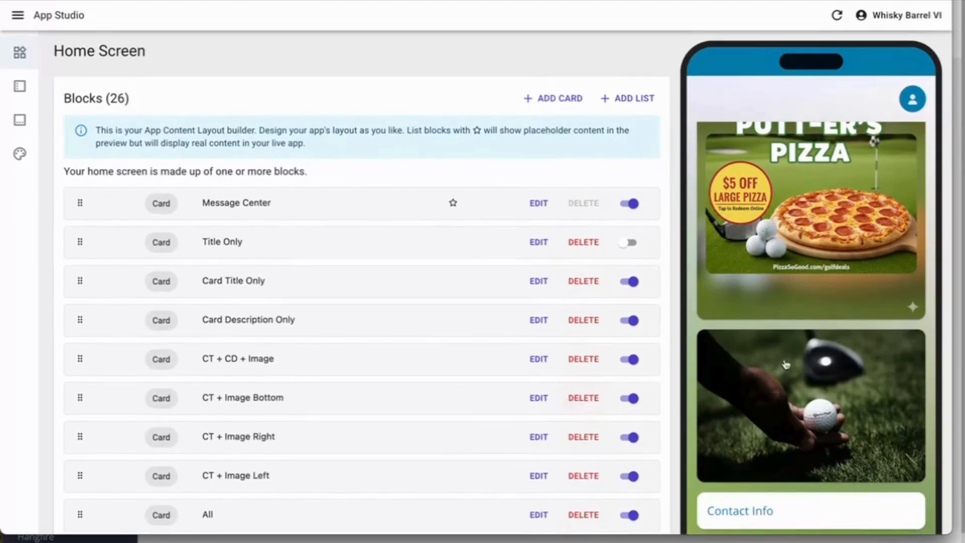
{"action": "scroll", "coordinate": [784, 364], "scroll_direction": "up", "scroll_amount": 10}
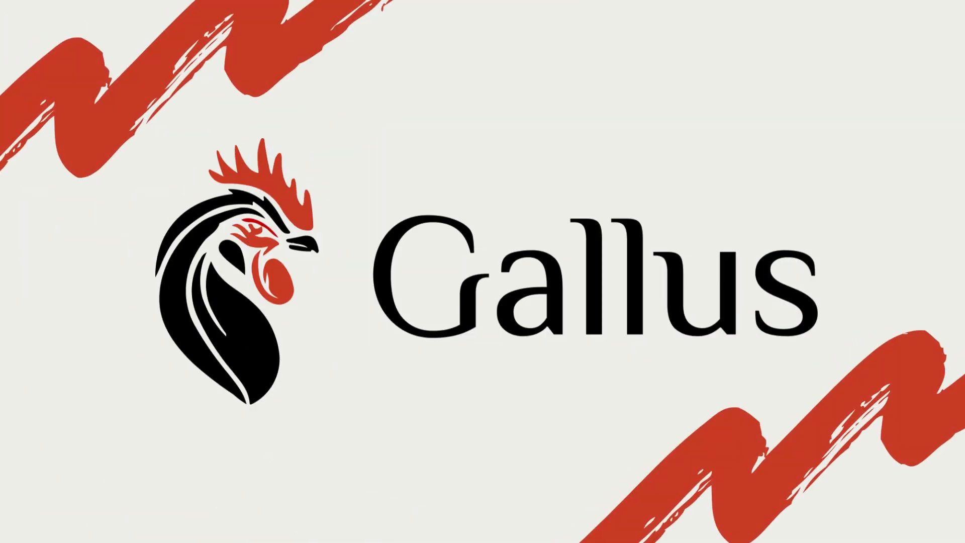